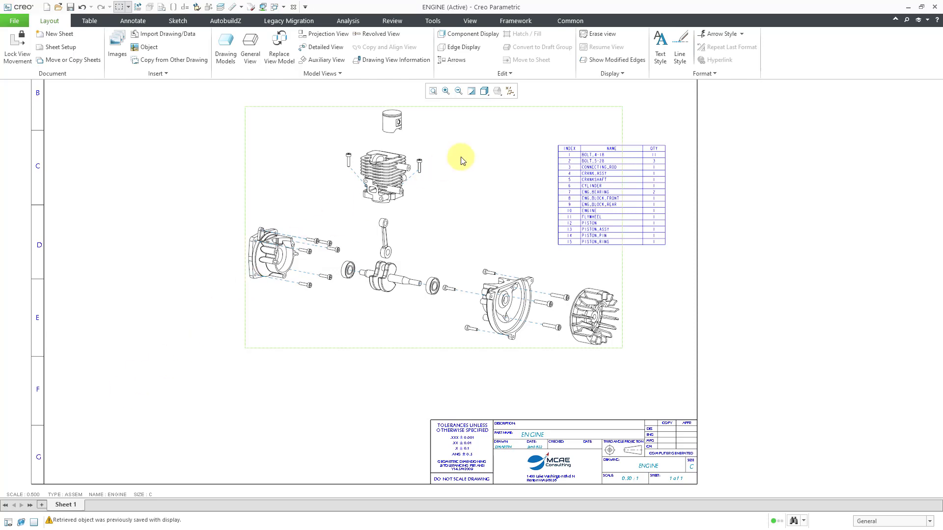
- Zoom in on the exploded engine view and its 15-item parts list table
{"action": "scroll", "coordinate": [500, 132], "scroll_direction": "down", "scroll_amount": 1}
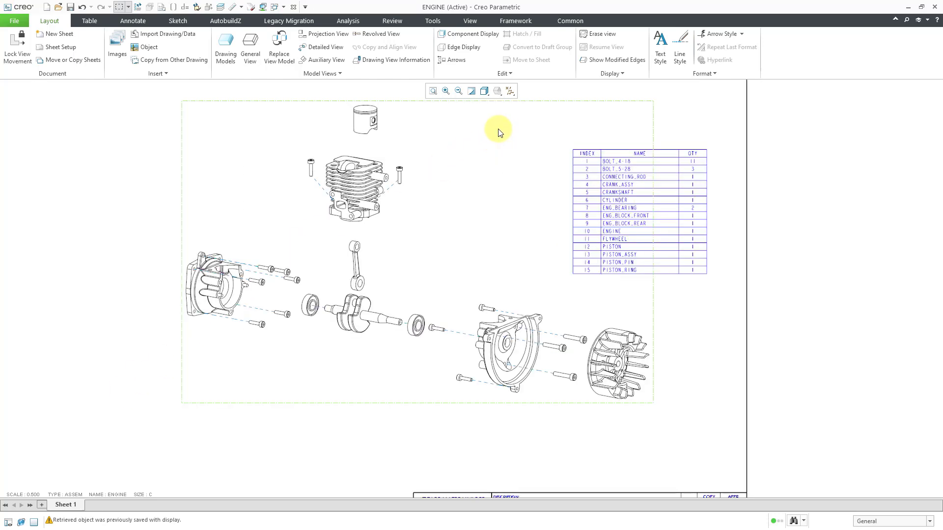
{"action": "scroll", "coordinate": [499, 131], "scroll_direction": "down", "scroll_amount": 1}
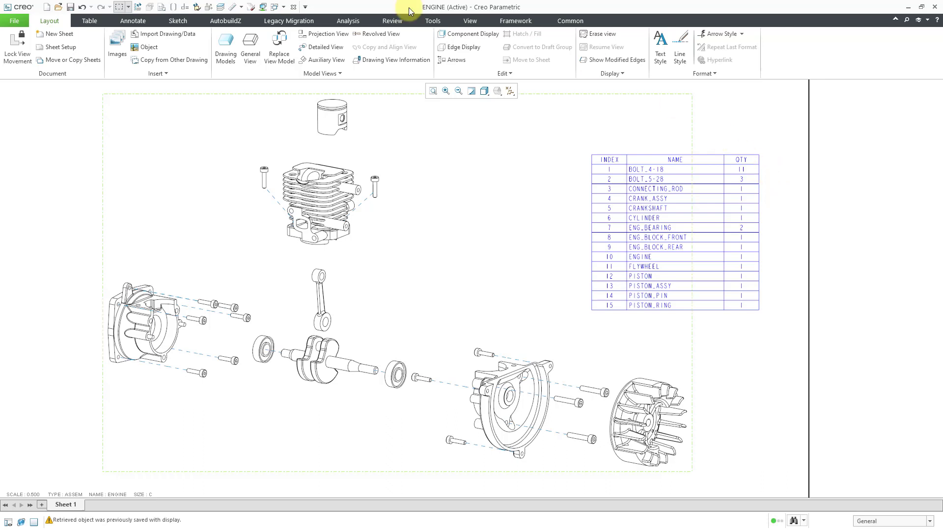
- Select the whole BOM parts table and open its Table Properties
{"action": "left_click", "coordinate": [91, 21]}
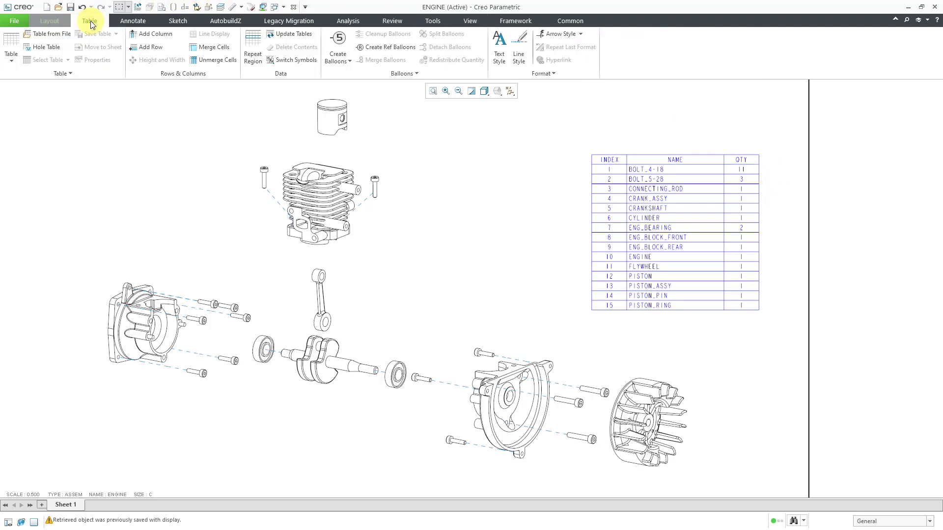
{"action": "left_click", "coordinate": [600, 168]}
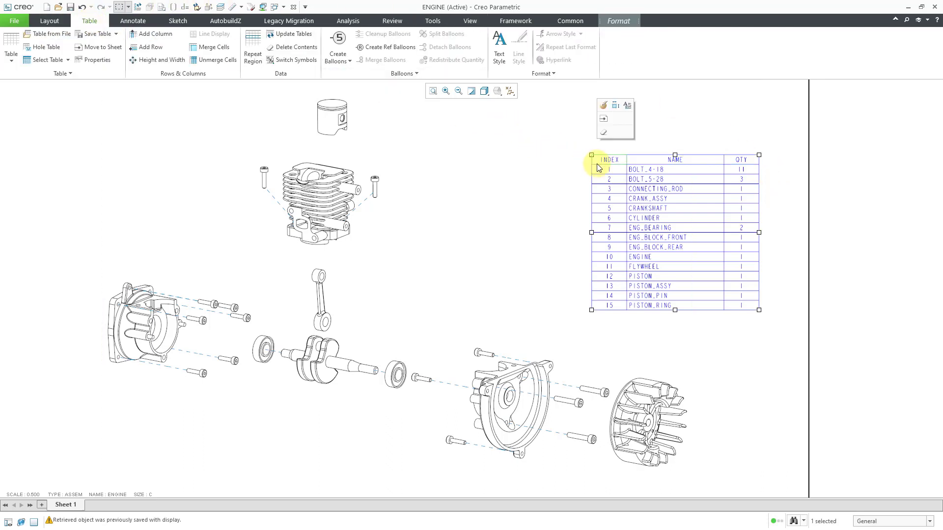
{"action": "left_click", "coordinate": [48, 60]}
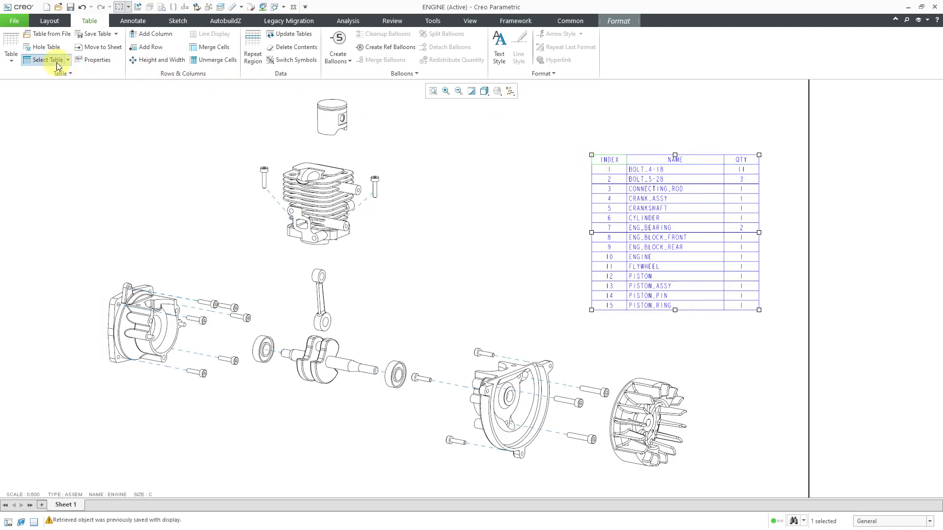
{"action": "left_click", "coordinate": [104, 61]}
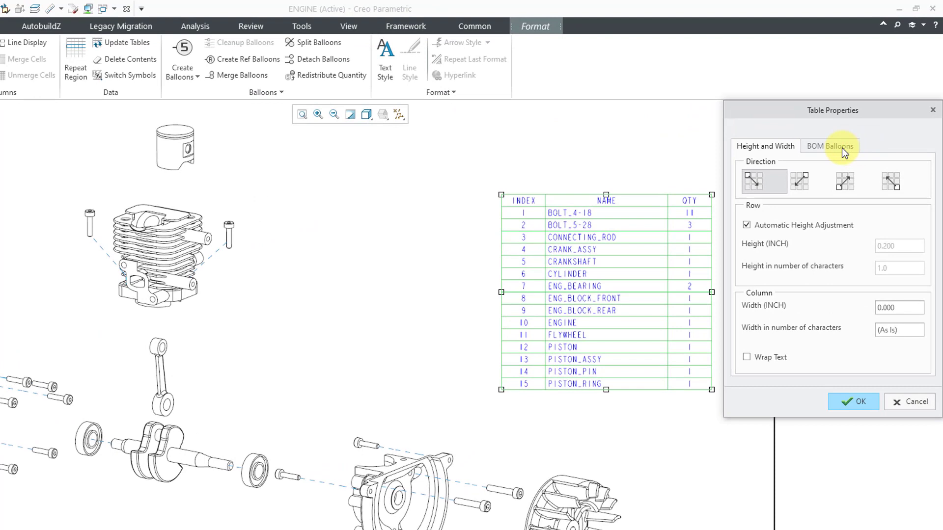
- Set the BOM balloon type to Quantity Split Circle and apply the table properties
{"action": "left_click", "coordinate": [842, 148]}
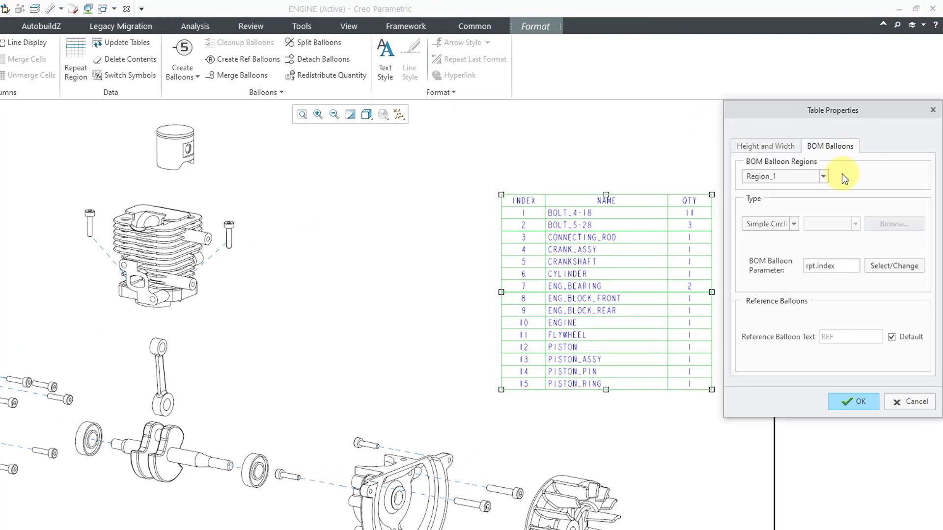
{"action": "left_click", "coordinate": [794, 224]}
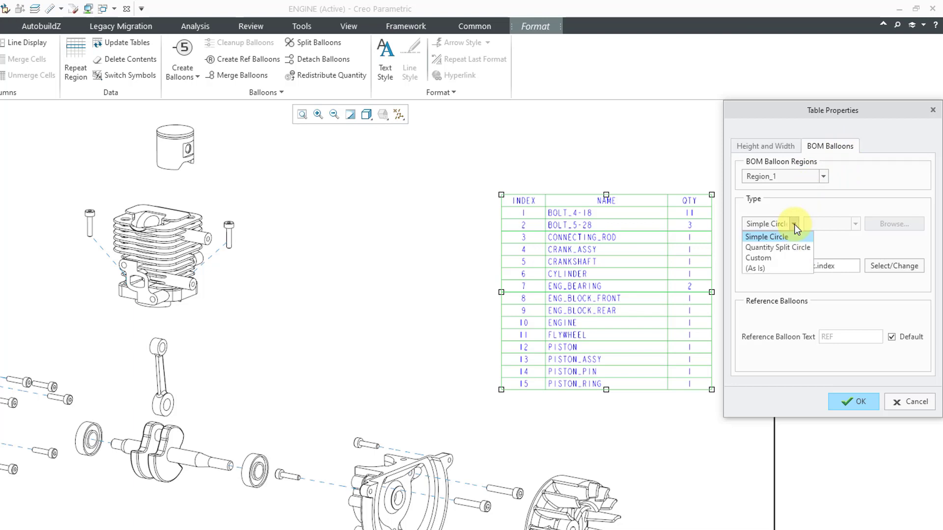
{"action": "left_click", "coordinate": [797, 249]}
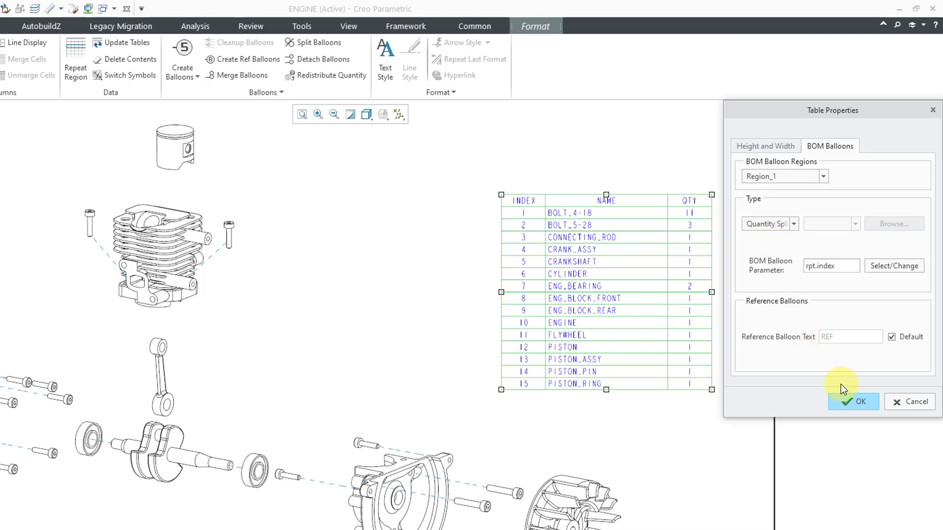
{"action": "left_click", "coordinate": [855, 401]}
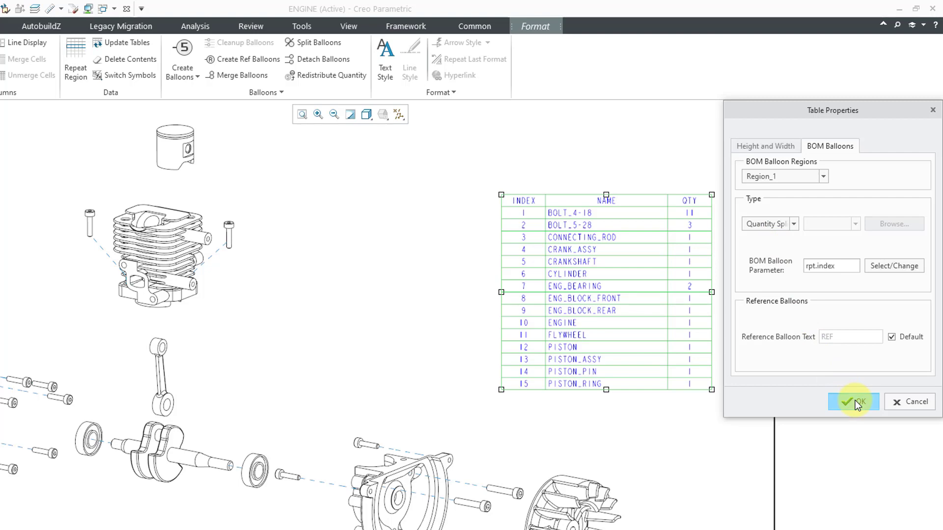
- Create a By Component BOM balloon for the bolt above the right engine block half
{"action": "left_click", "coordinate": [645, 157]}
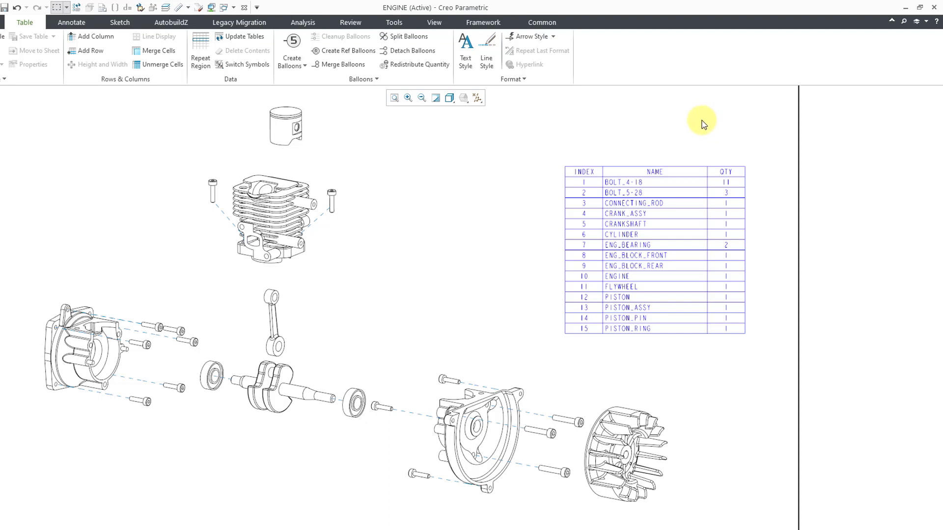
{"action": "left_click", "coordinate": [304, 67]}
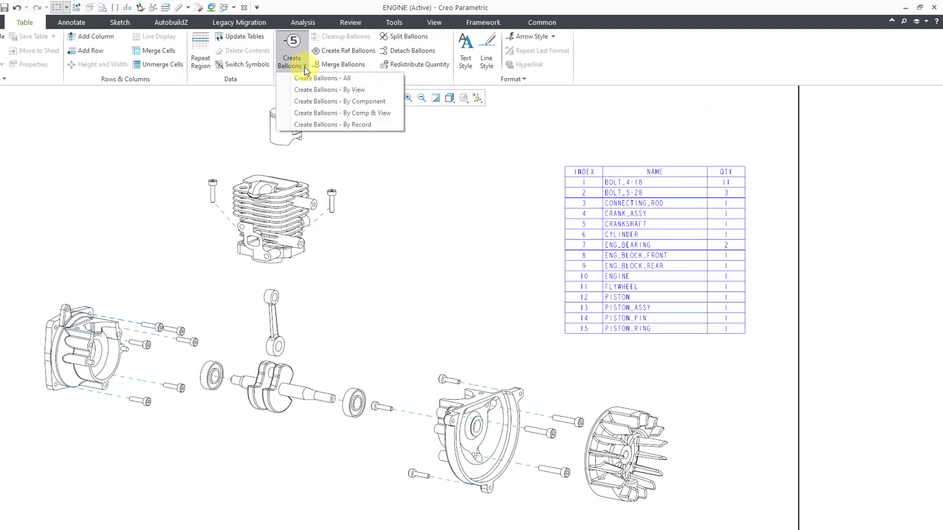
{"action": "left_click", "coordinate": [309, 101]}
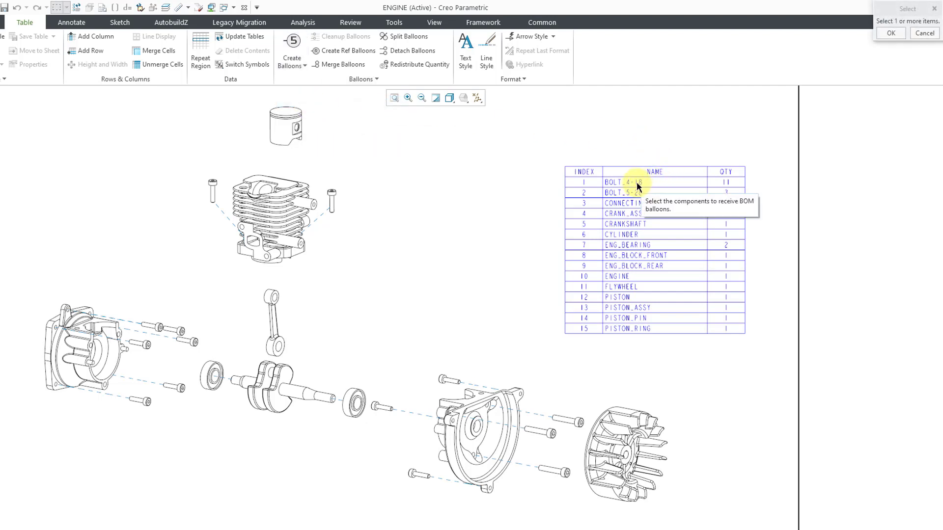
{"action": "left_click", "coordinate": [443, 378]}
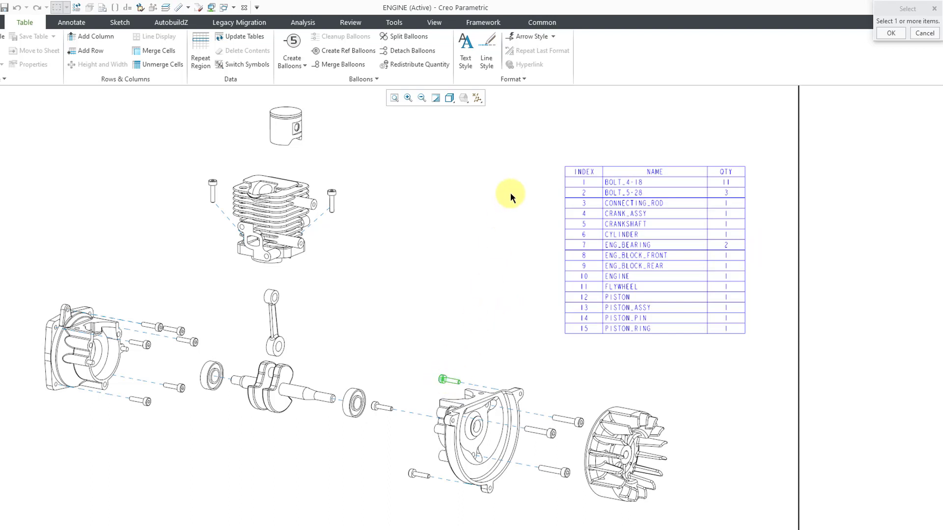
{"action": "left_click", "coordinate": [895, 34]}
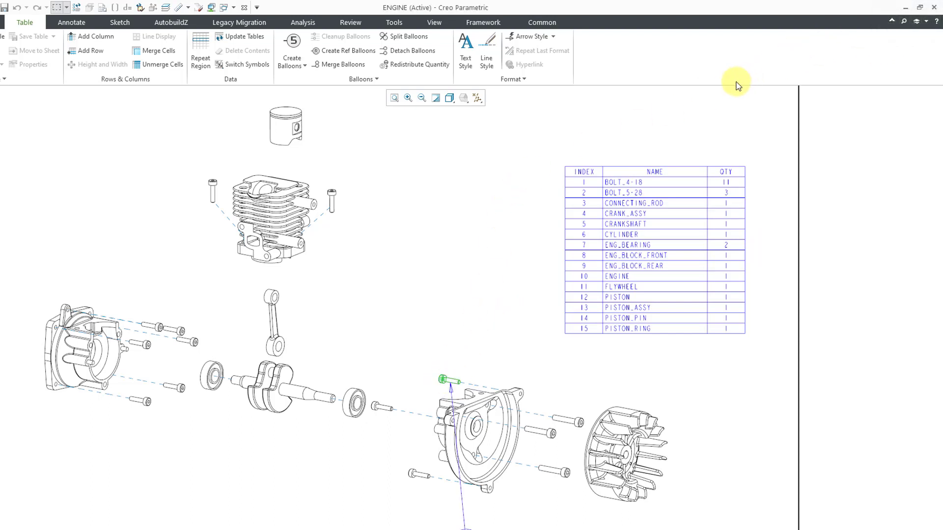
{"action": "scroll", "coordinate": [709, 133], "scroll_direction": "down", "scroll_amount": 2}
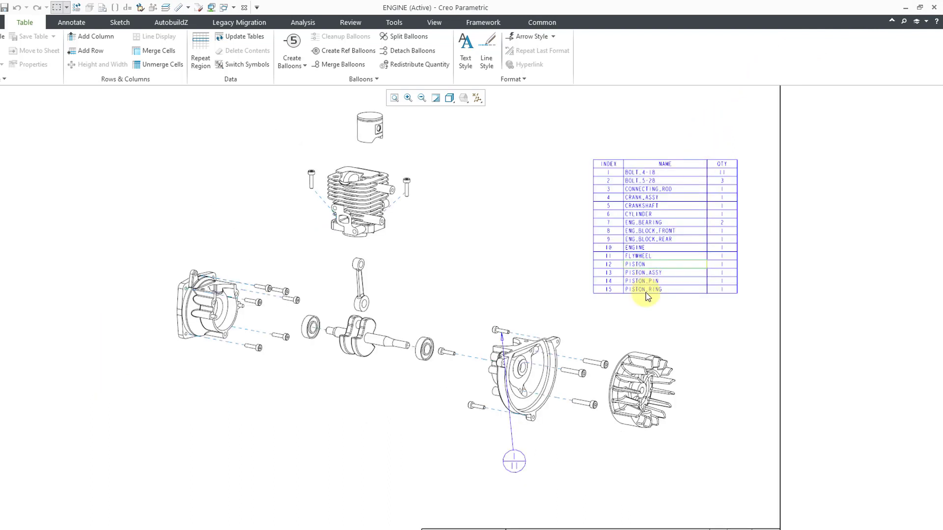
- Drag the bolt's 1/11 balloon up beside the parts table
{"action": "left_click", "coordinate": [514, 462]}
{"action": "mouse_move", "coordinate": [514, 463]}
{"action": "left_mouse_down"}
{"action": "mouse_move", "coordinate": [515, 270]}
{"action": "mouse_move", "coordinate": [535, 261]}
{"action": "left_mouse_up"}
{"action": "scroll", "coordinate": [533, 295], "scroll_direction": "up", "scroll_amount": 3}
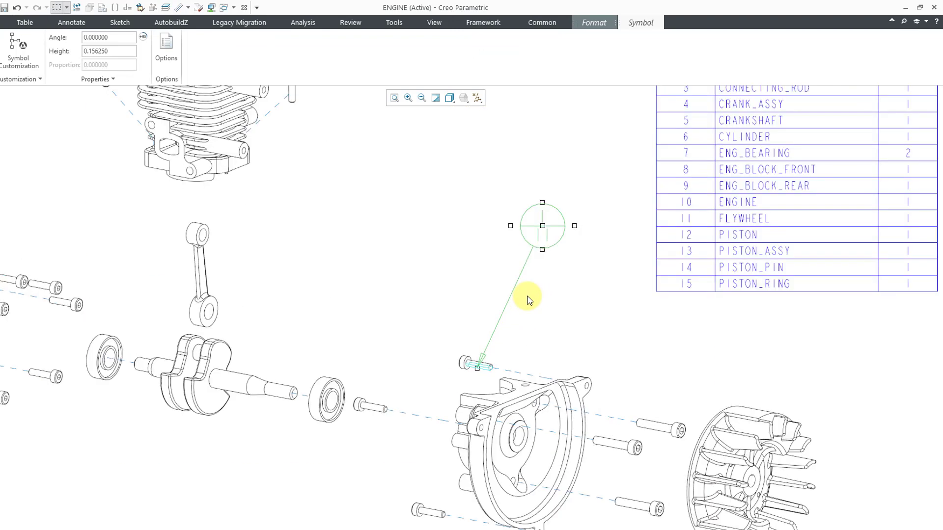
{"action": "scroll", "coordinate": [476, 378], "scroll_direction": "up", "scroll_amount": 3}
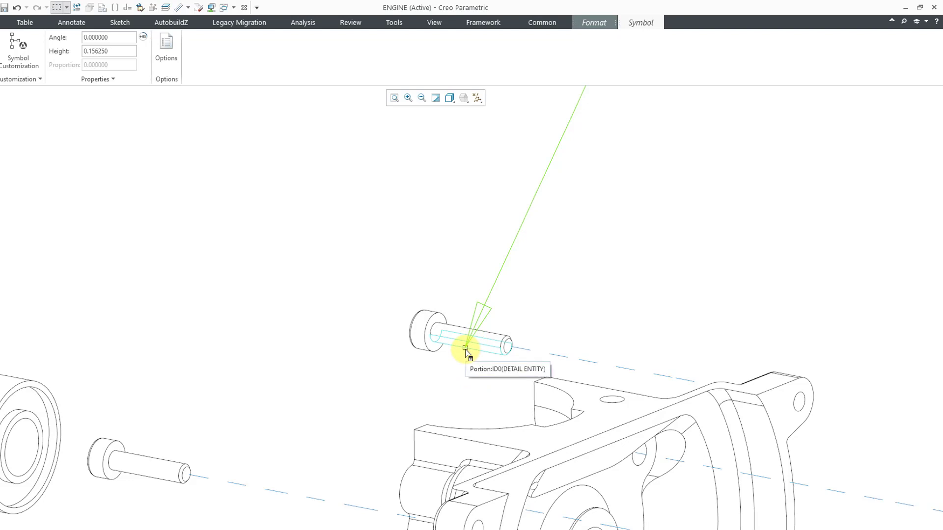
- Reattach the balloon's leader to the bolt's edge with Edit Attachment
{"action": "right_click", "coordinate": [466, 350]}
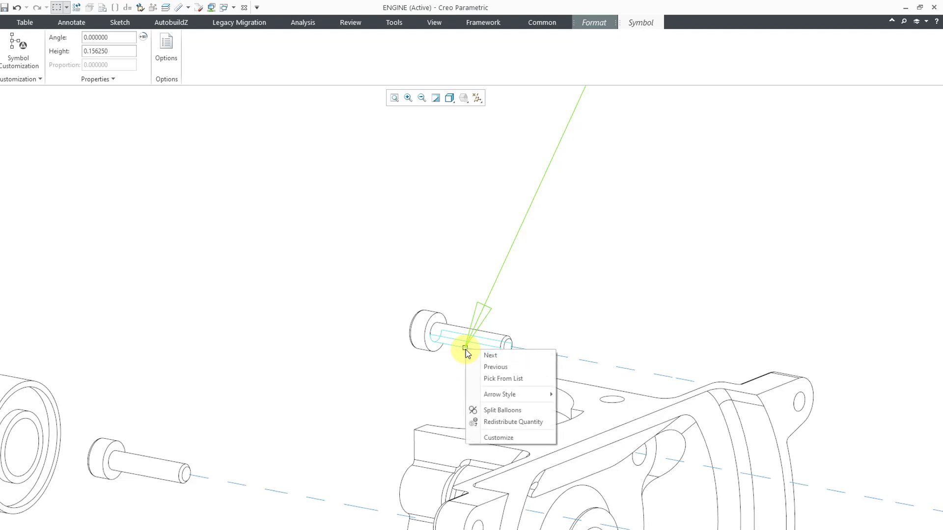
{"action": "left_click", "coordinate": [481, 324]}
{"action": "right_click", "coordinate": [480, 321]}
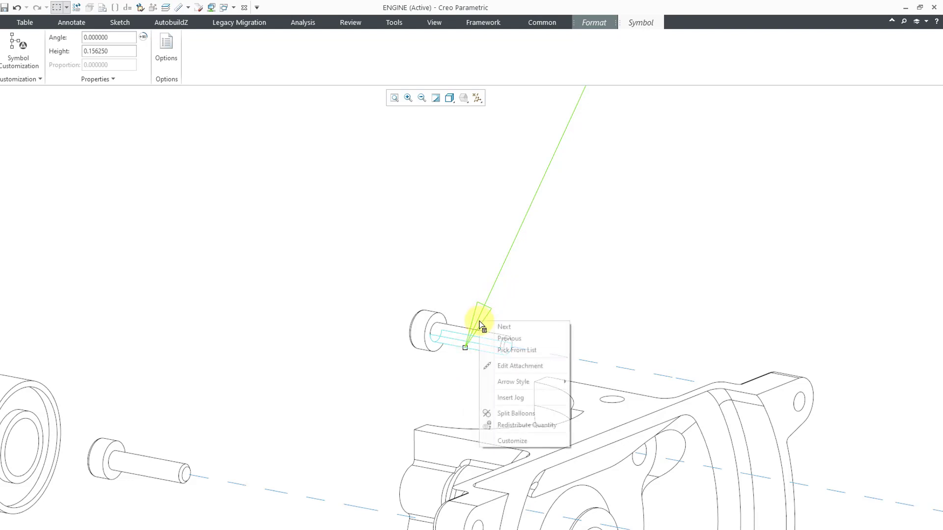
{"action": "left_click", "coordinate": [533, 364]}
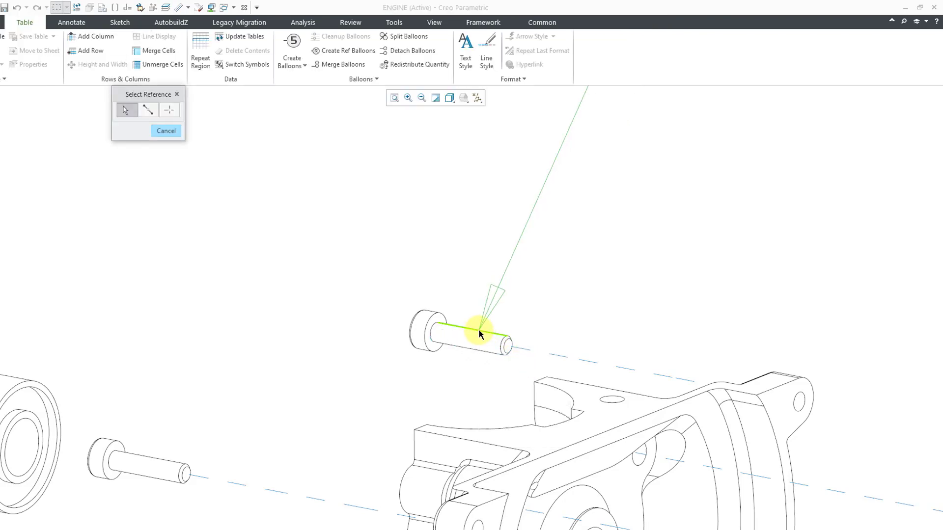
{"action": "left_click", "coordinate": [477, 328]}
{"action": "scroll", "coordinate": [469, 350], "scroll_direction": "down", "scroll_amount": 5}
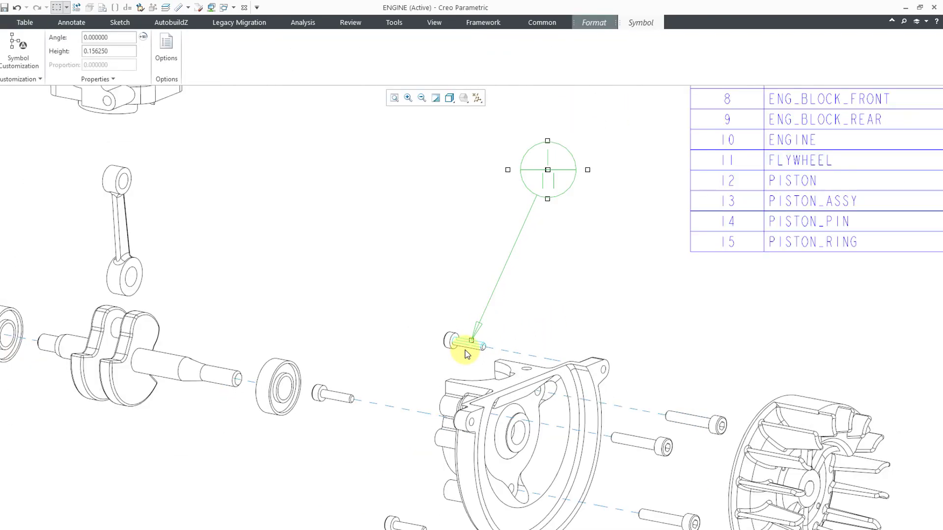
{"action": "left_click", "coordinate": [642, 261]}
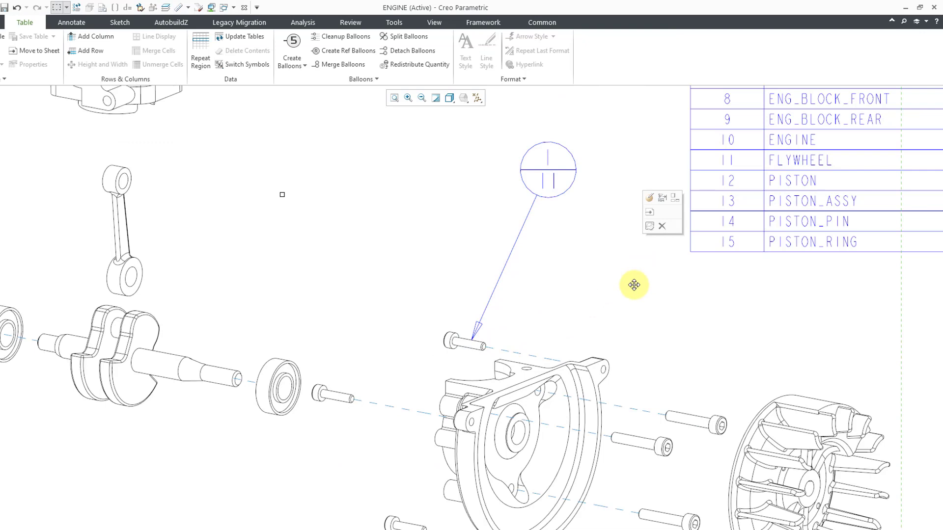
{"action": "scroll", "coordinate": [665, 279], "scroll_direction": "down", "scroll_amount": 1}
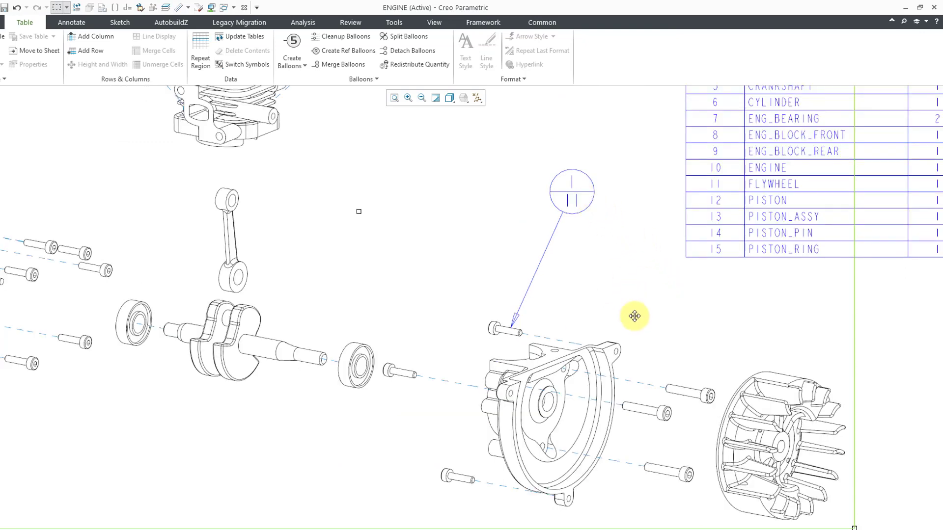
{"action": "scroll", "coordinate": [633, 317], "scroll_direction": "down", "scroll_amount": 2}
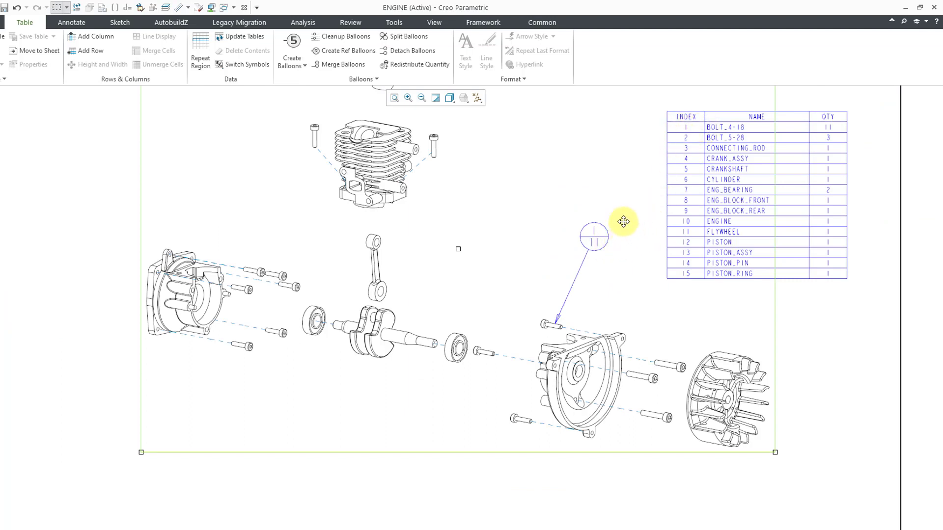
- Deselect the drawing view and launch Split Balloons from the Table tab
{"action": "left_click", "coordinate": [85, 215]}
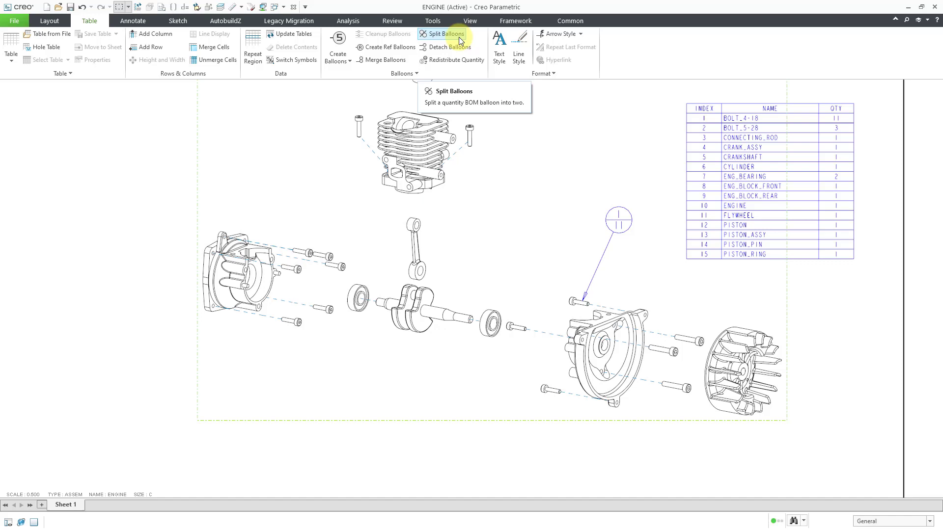
{"action": "left_click", "coordinate": [462, 40]}
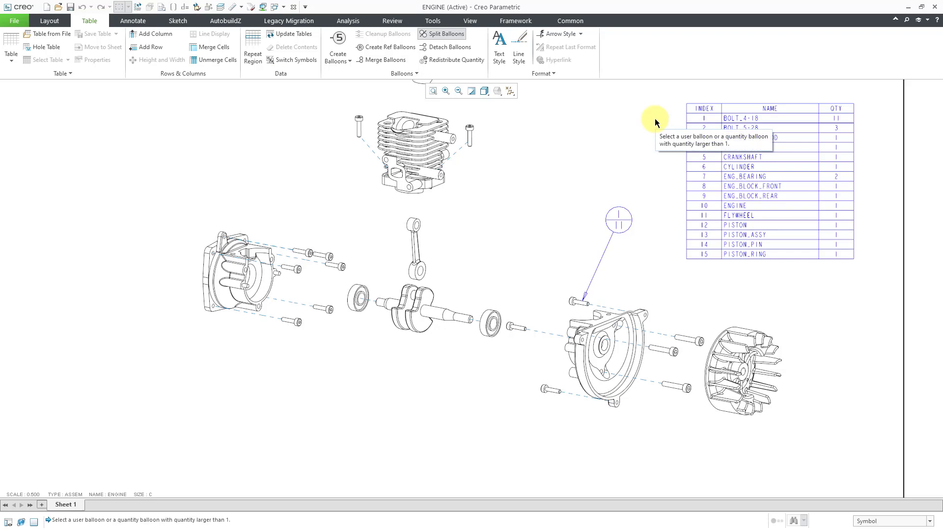
- Split 2 off the 1/11 balloon onto the cylinder bolt, placed right of the cylinder
{"action": "left_click", "coordinate": [627, 220]}
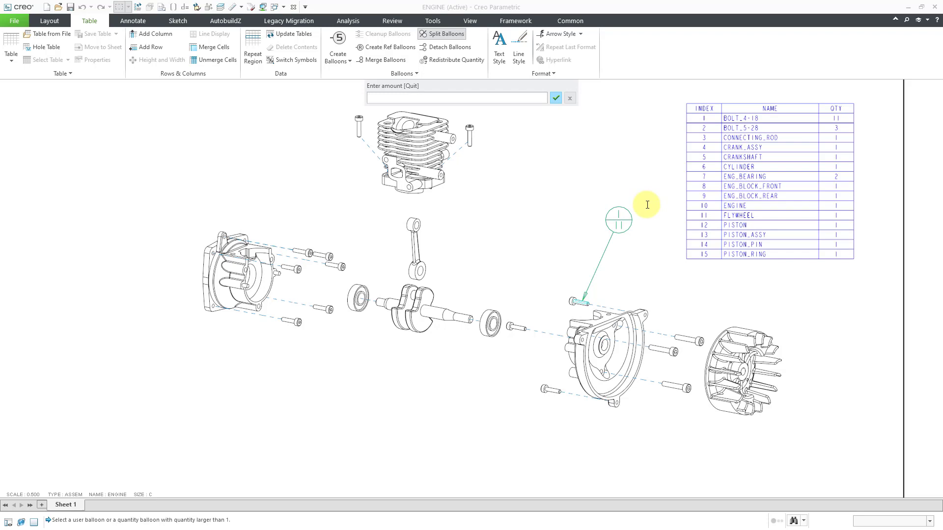
{"action": "type", "text": "2"}
{"action": "key", "text": "Return"}
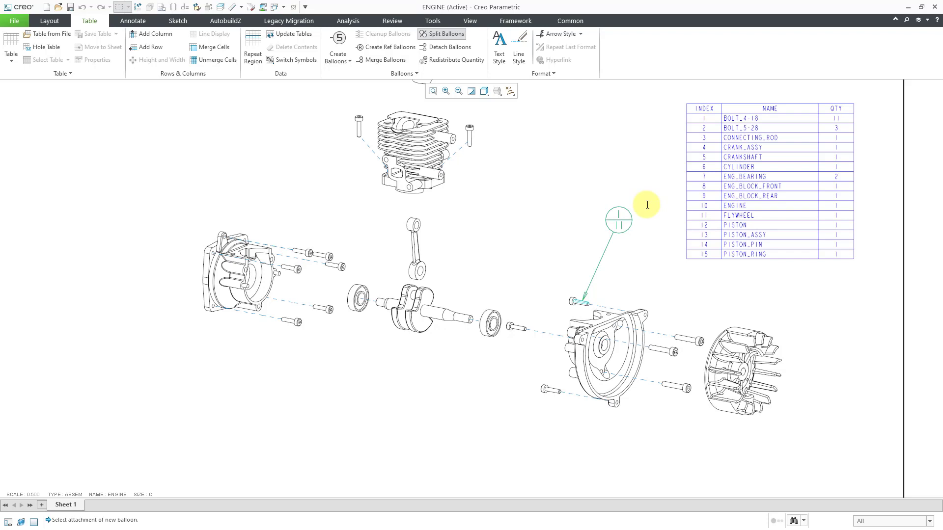
{"action": "left_click", "coordinate": [473, 134]}
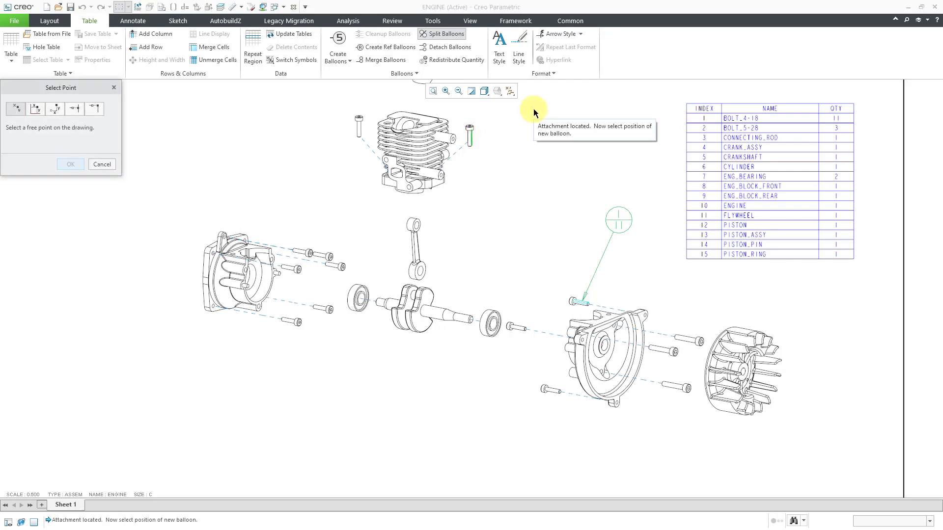
{"action": "left_click", "coordinate": [559, 118]}
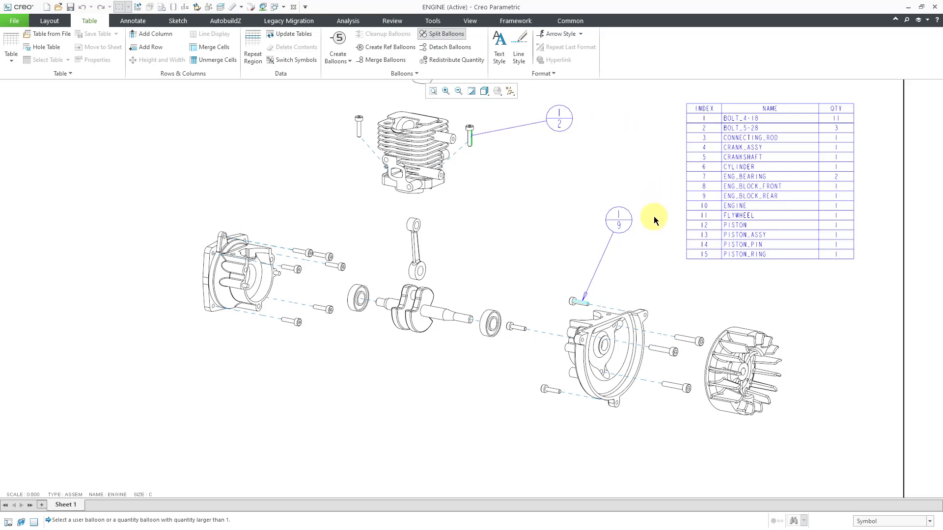
- Split 6 off the 1/9 balloon onto a left crankcase bolt, placed above the crankcase
{"action": "left_click", "coordinate": [619, 226]}
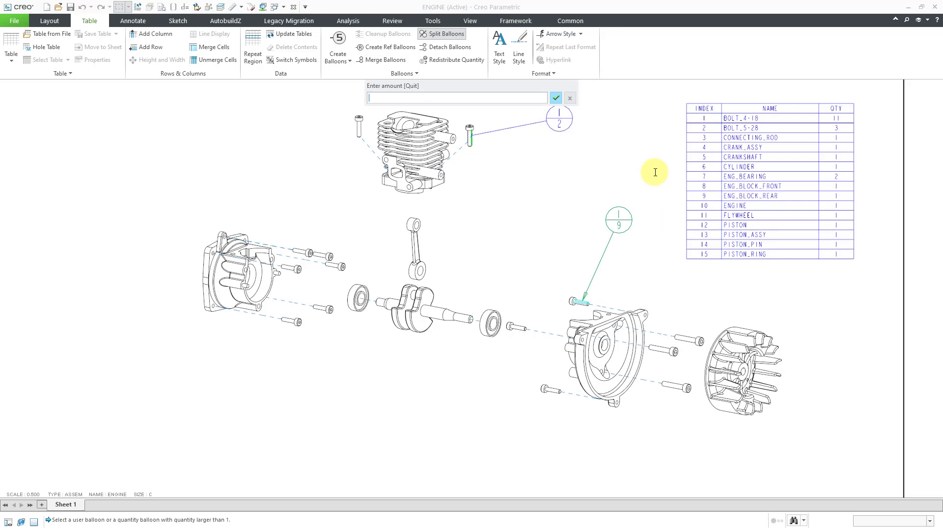
{"action": "type", "text": "6"}
{"action": "key", "text": "Return"}
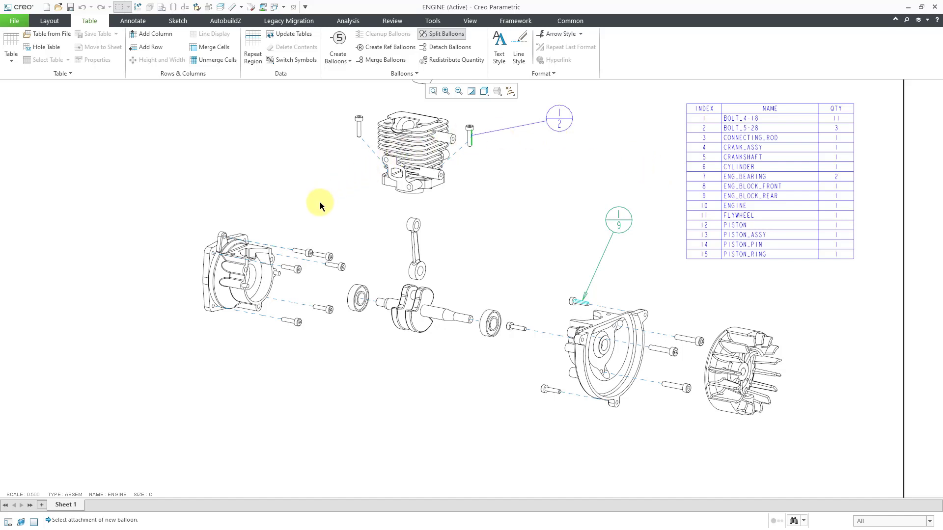
{"action": "left_click", "coordinate": [301, 252]}
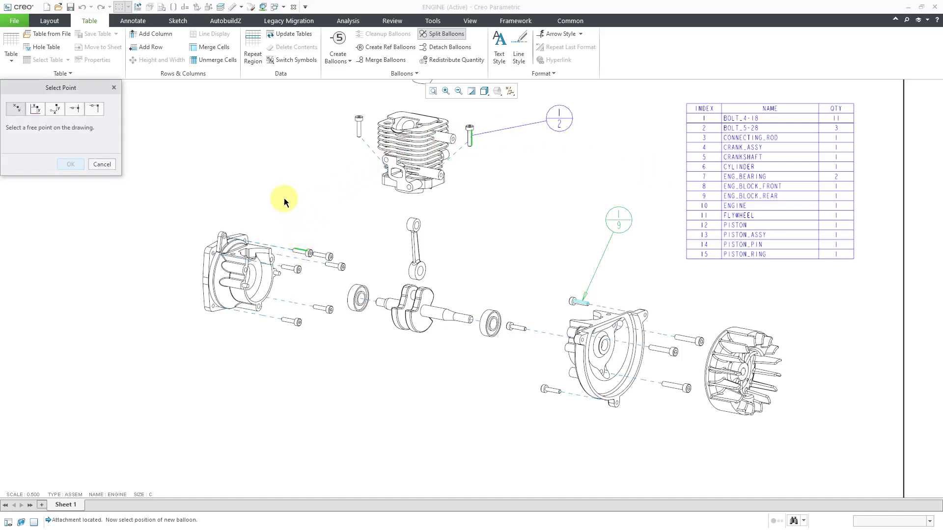
{"action": "left_click", "coordinate": [255, 162]}
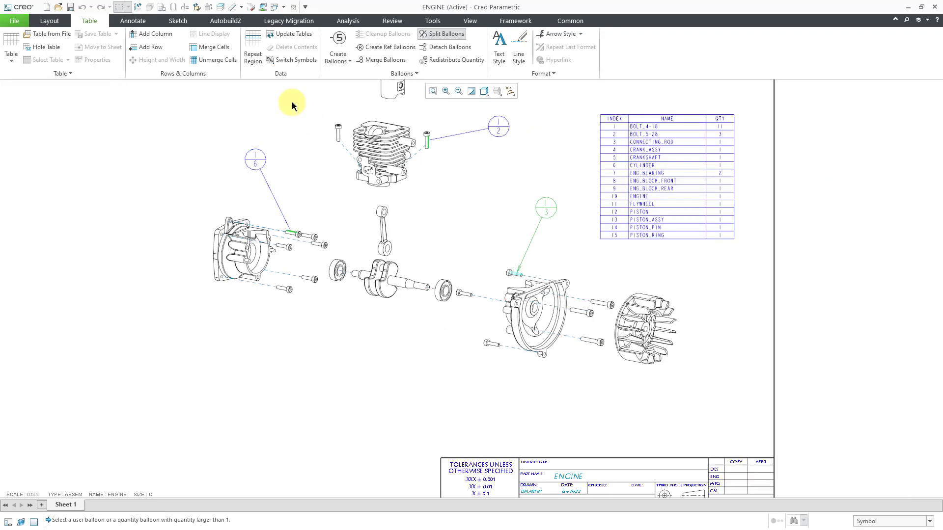
{"action": "scroll", "coordinate": [292, 102], "scroll_direction": "down", "scroll_amount": 2}
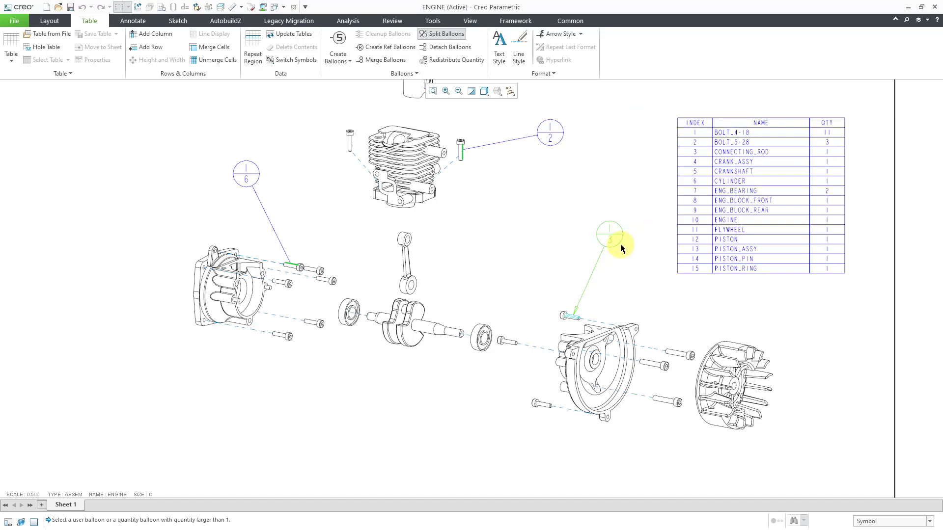
- End Split Balloons with a middle-click and select the exploded drawing view
{"action": "middle_click", "coordinate": [629, 102]}
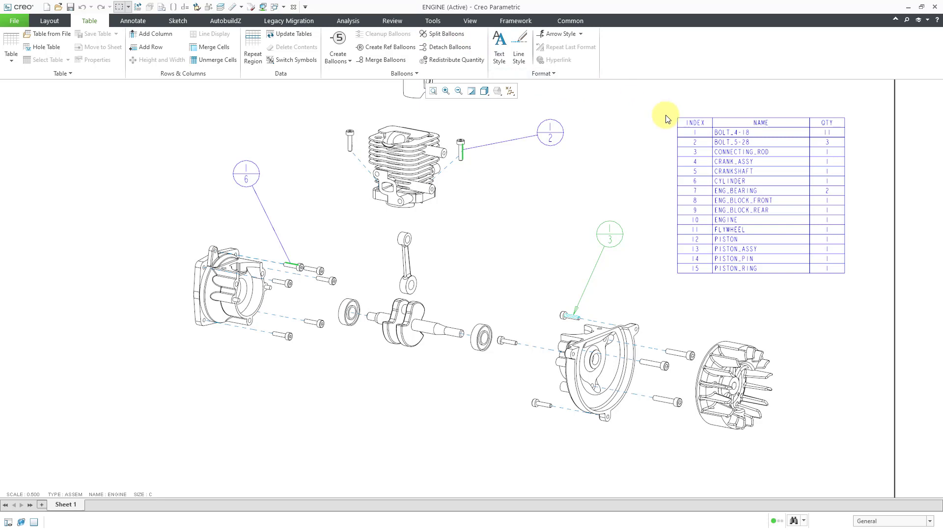
{"action": "left_click", "coordinate": [666, 97]}
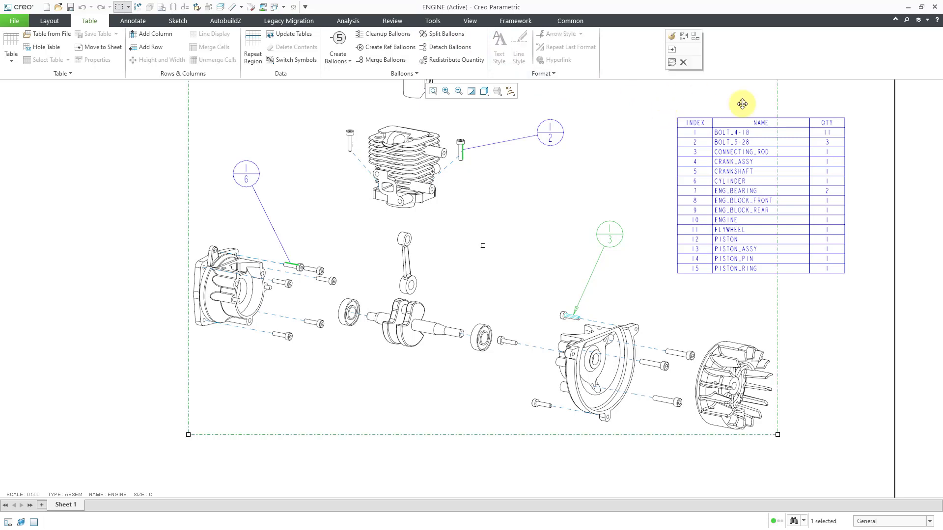
{"action": "left_click", "coordinate": [837, 100]}
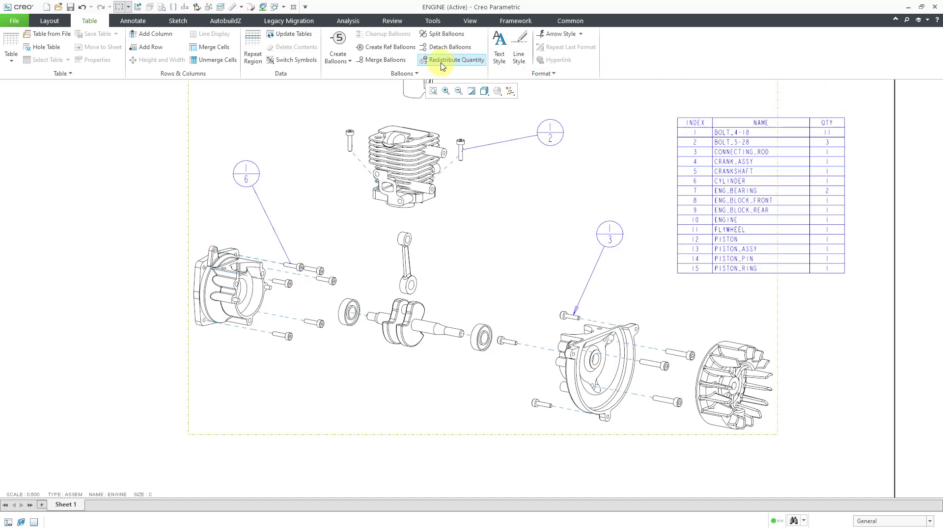
{"action": "left_click", "coordinate": [390, 59]}
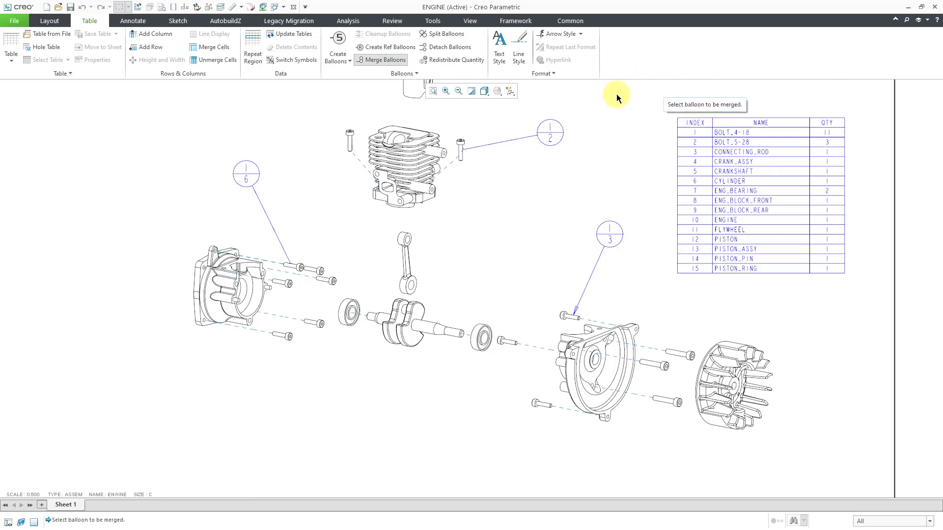
{"action": "left_click", "coordinate": [552, 135]}
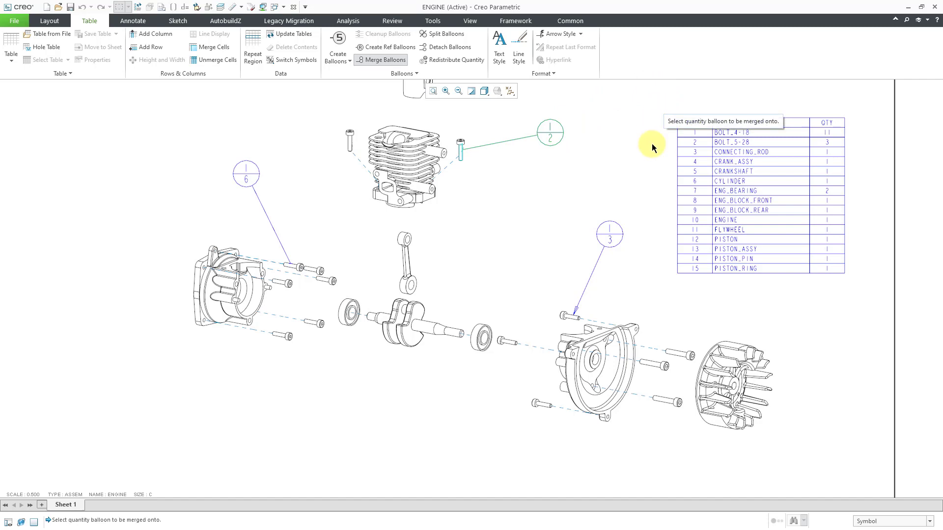
{"action": "left_click", "coordinate": [611, 241]}
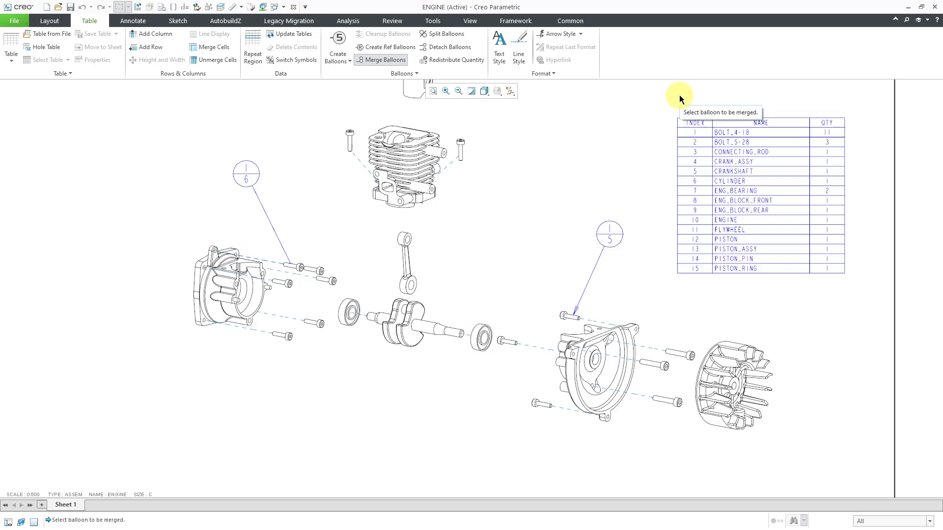
{"action": "left_click", "coordinate": [383, 59]}
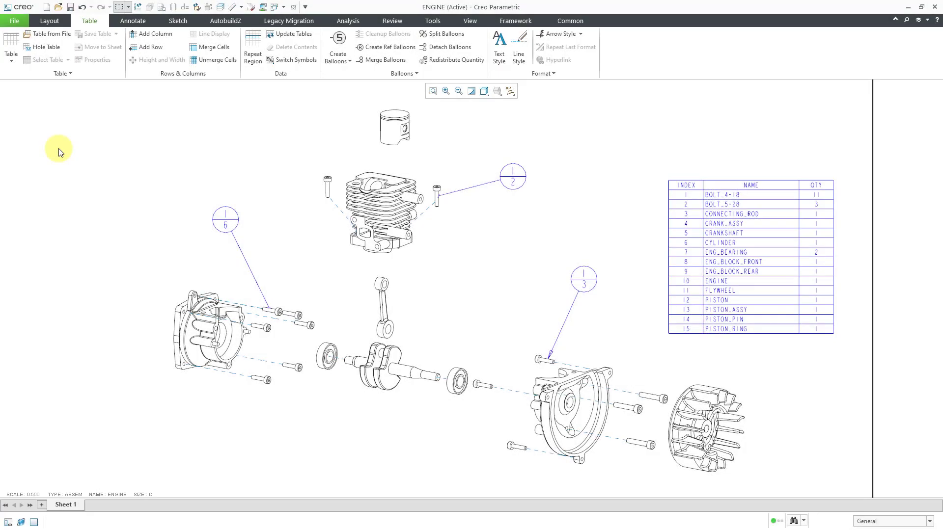
- Redistribute 4 bolts from the left 1/6 balloon to the right 1/3 balloon
{"action": "left_click", "coordinate": [438, 61]}
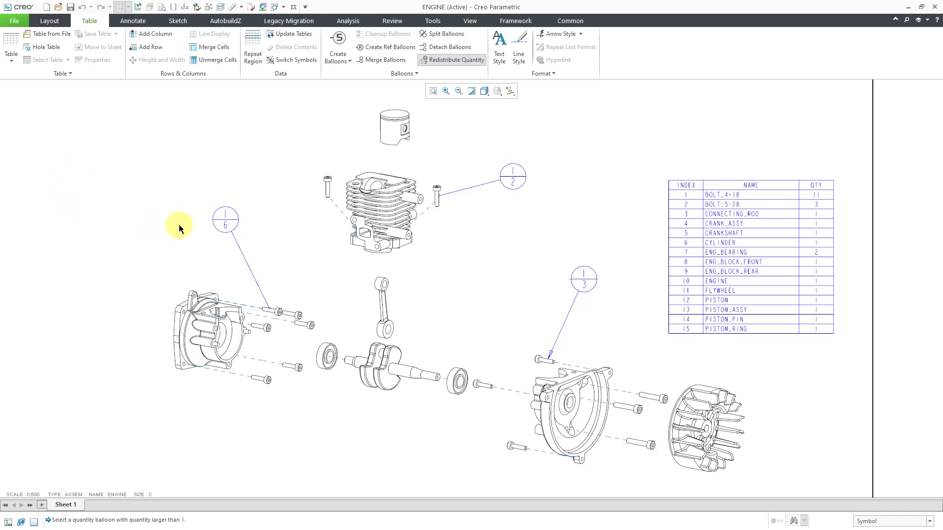
{"action": "left_click", "coordinate": [226, 227]}
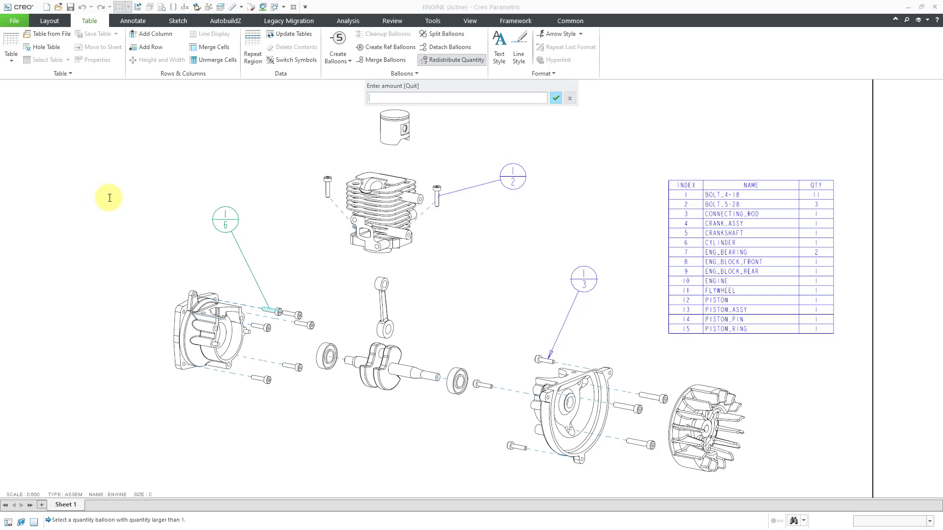
{"action": "type", "text": "4"}
{"action": "key", "text": "Return"}
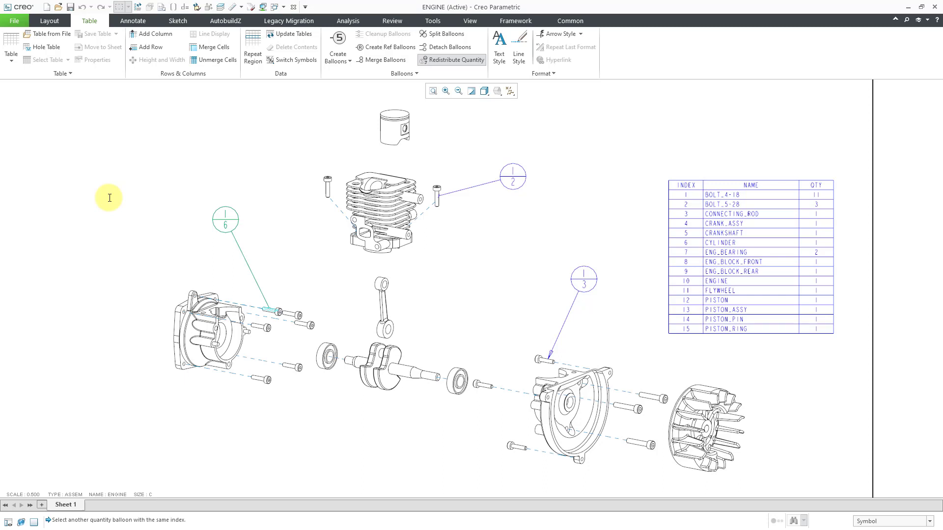
{"action": "left_click", "coordinate": [584, 278]}
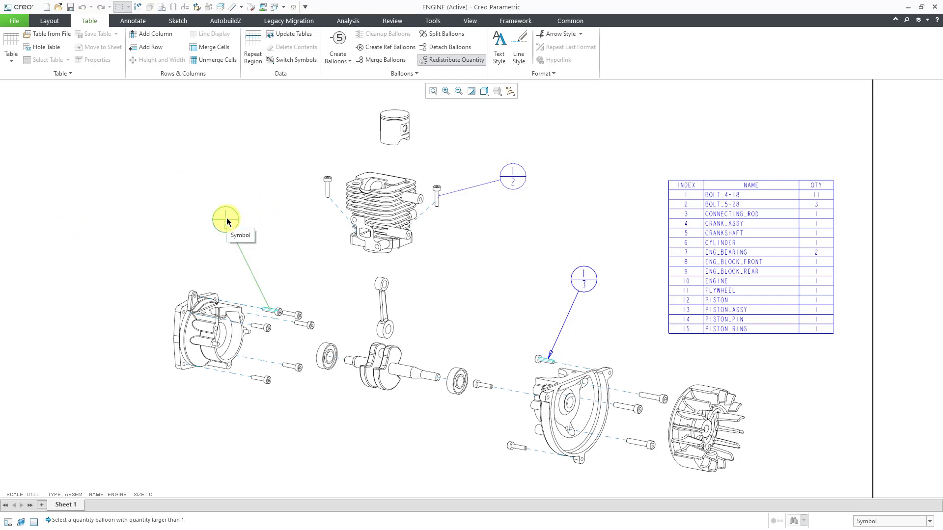
- Move one bolt from the top balloon to the right balloon, then move it back to the top
{"action": "left_click", "coordinate": [514, 183]}
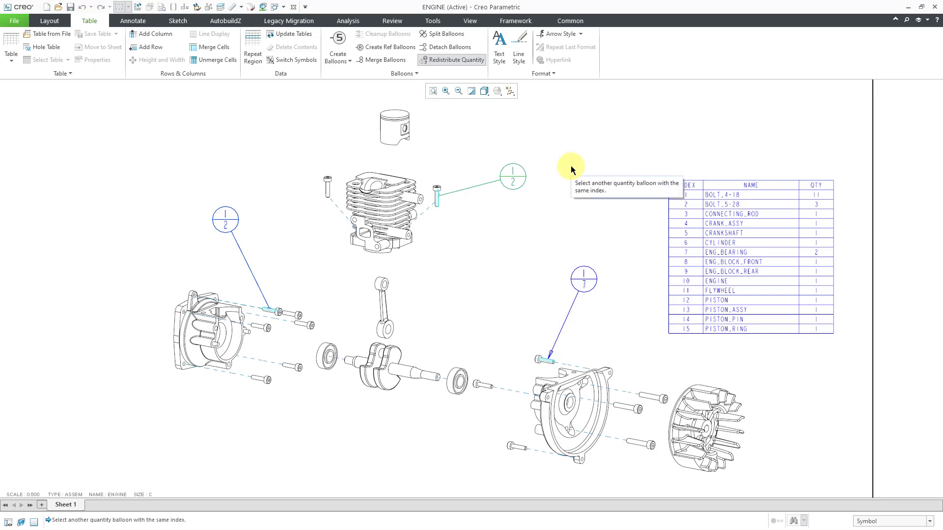
{"action": "left_click", "coordinate": [587, 280]}
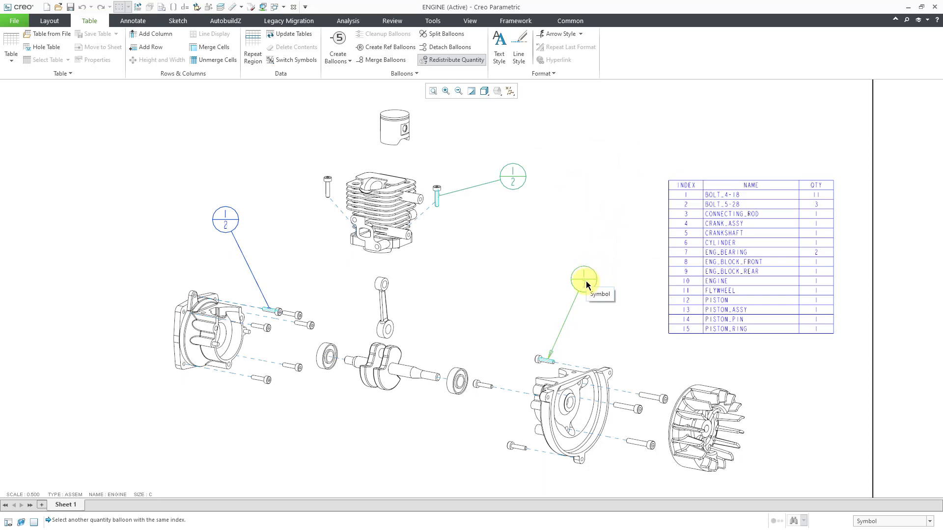
{"action": "middle_click", "coordinate": [585, 281]}
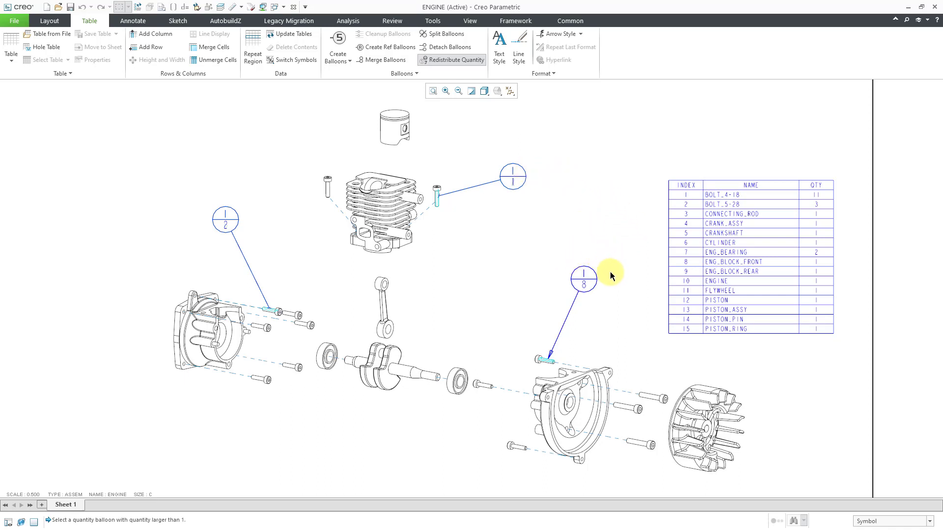
{"action": "left_click", "coordinate": [584, 288]}
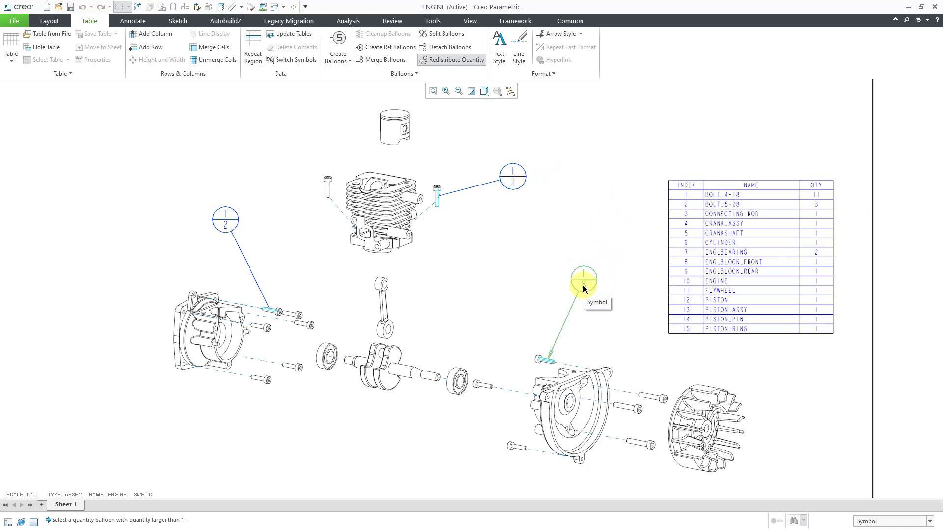
{"action": "left_click", "coordinate": [585, 288]}
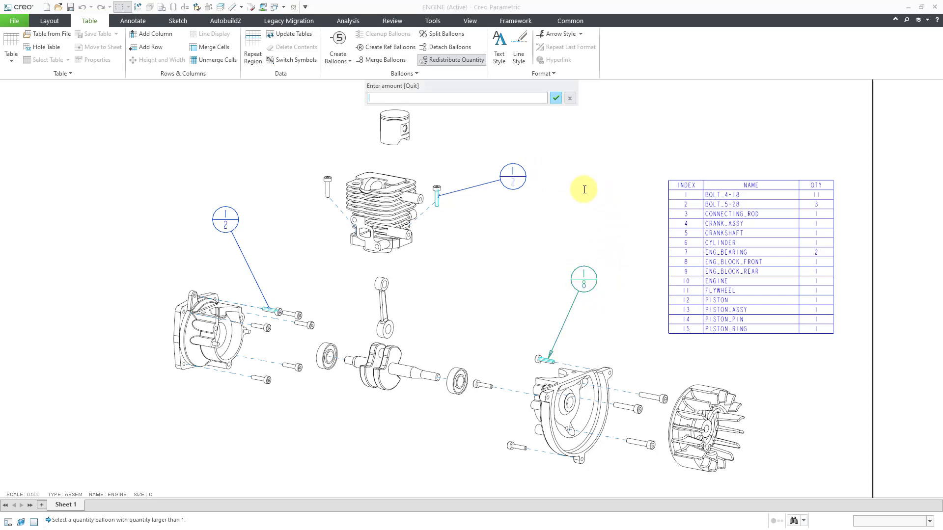
{"action": "key", "text": "Return"}
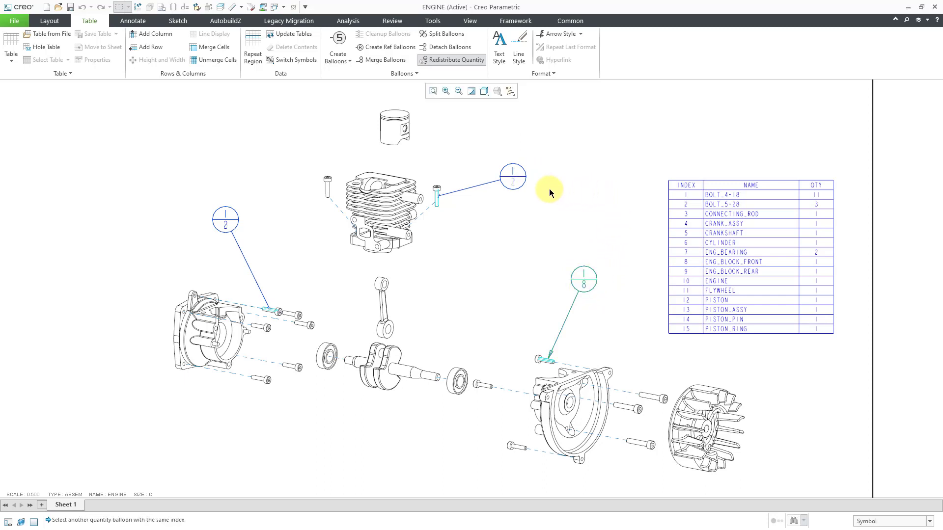
{"action": "left_click", "coordinate": [512, 181]}
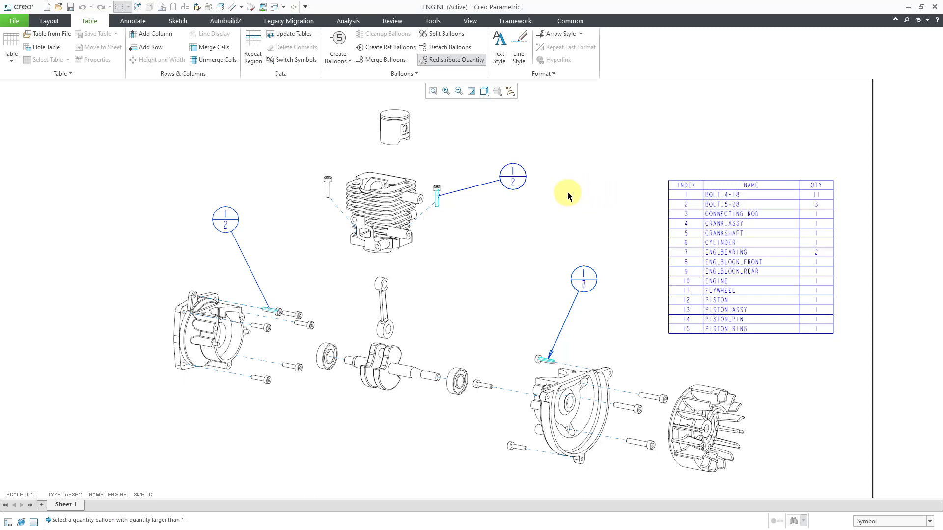
- Move 4 bolts from the right 7-bolt balloon to the left balloon
{"action": "left_click", "coordinate": [584, 283]}
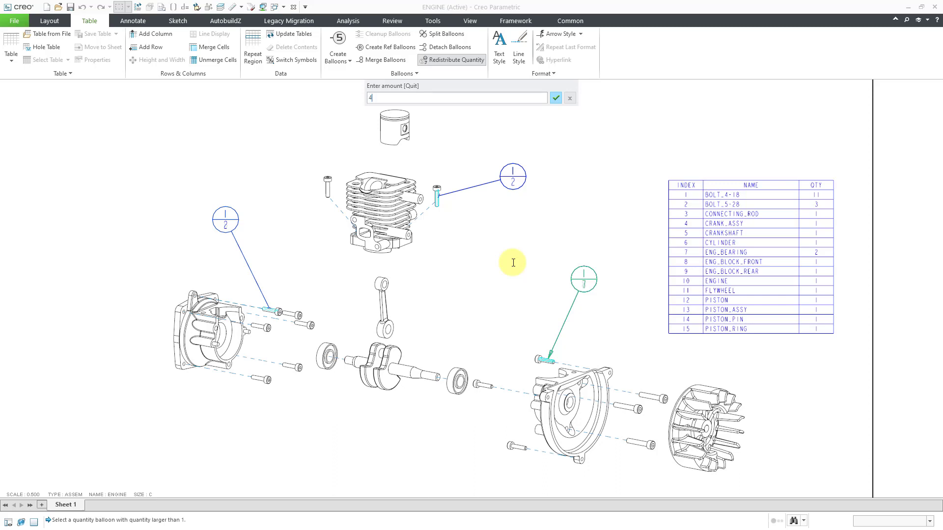
{"action": "key", "text": "Return"}
{"action": "left_click", "coordinate": [225, 219]}
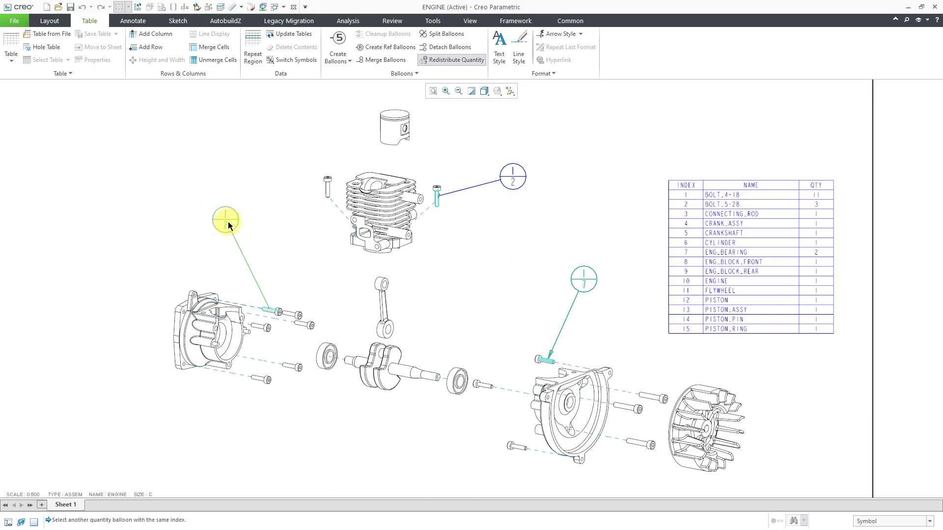
- End Redistribute Quantity with the left balloon at 6 and the lower right at 3
{"action": "middle_click", "coordinate": [128, 228]}
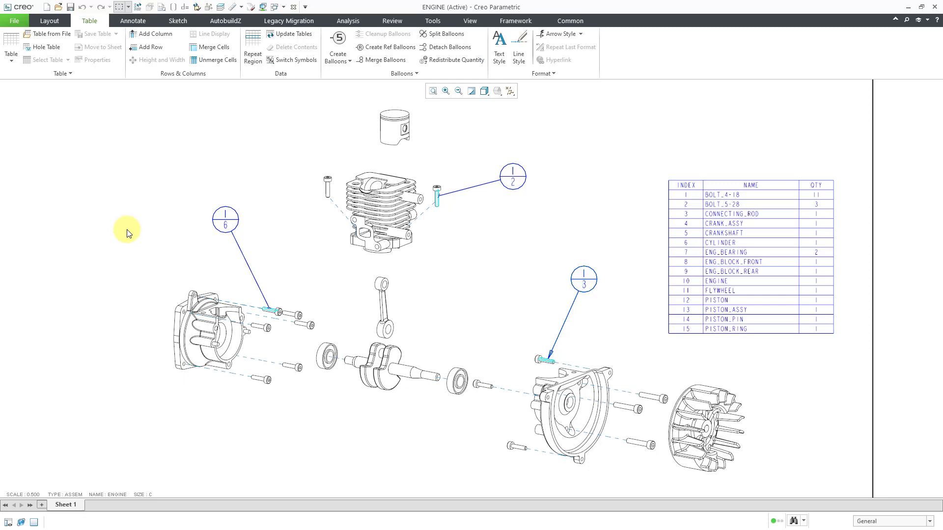